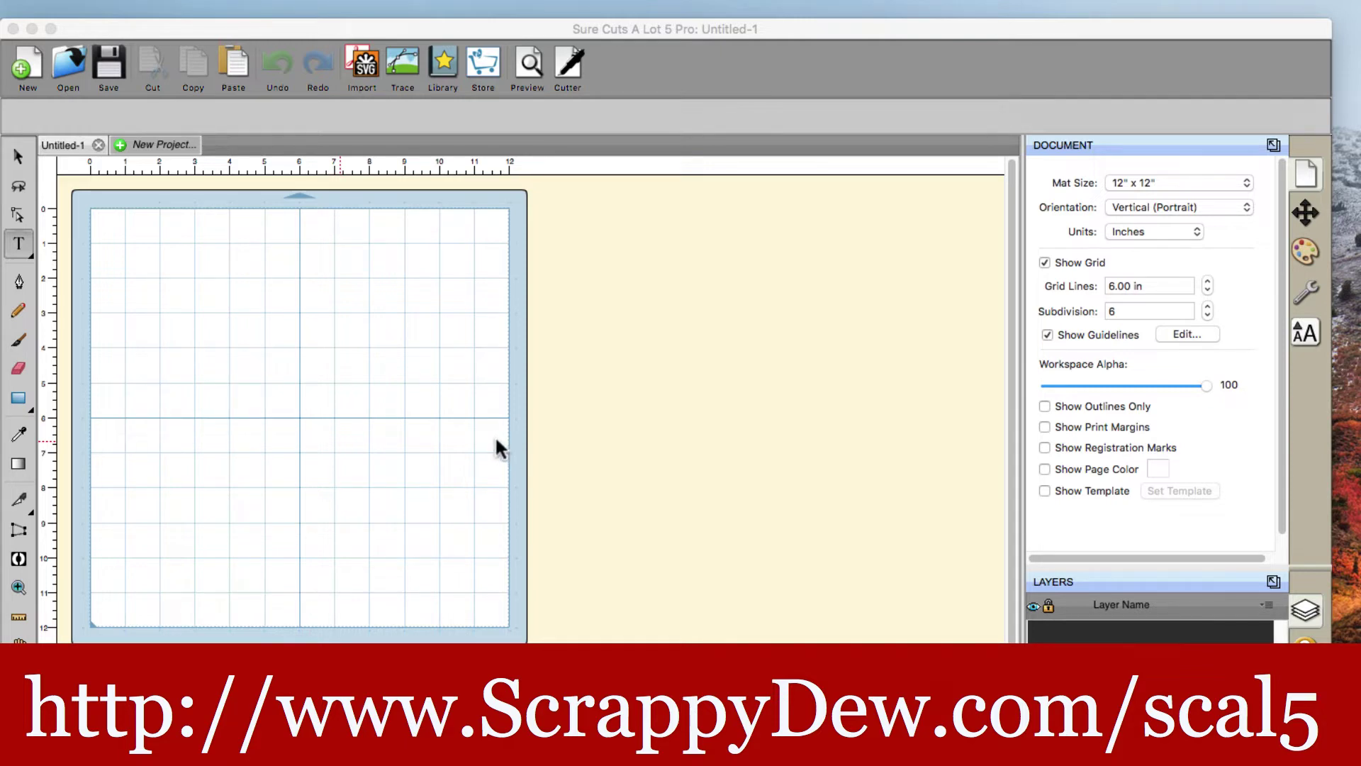
Open My Library on its Fonts list next to the empty cutting mat
left_click(321, 420)
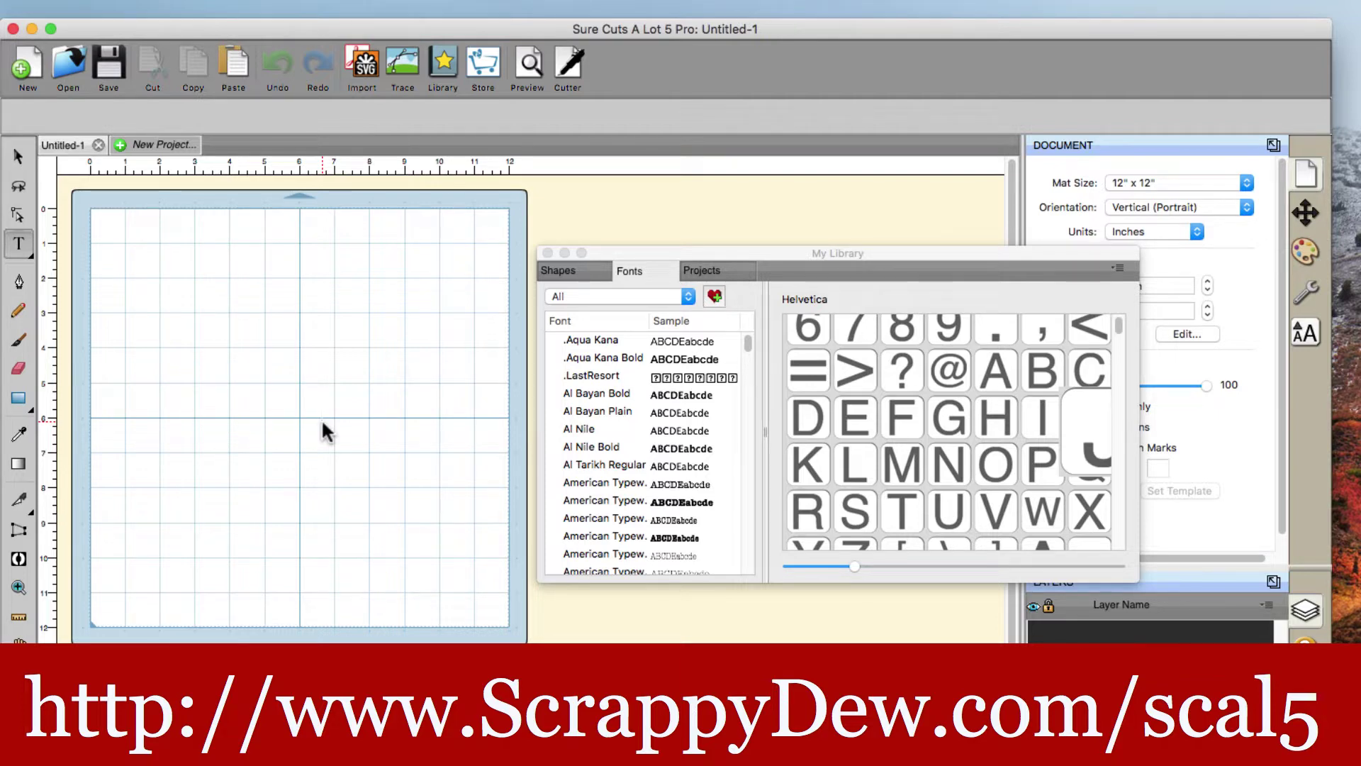
Start a text entry at the mat's centre, glance at the library's Shapes, then return to Fonts
left_click(321, 418)
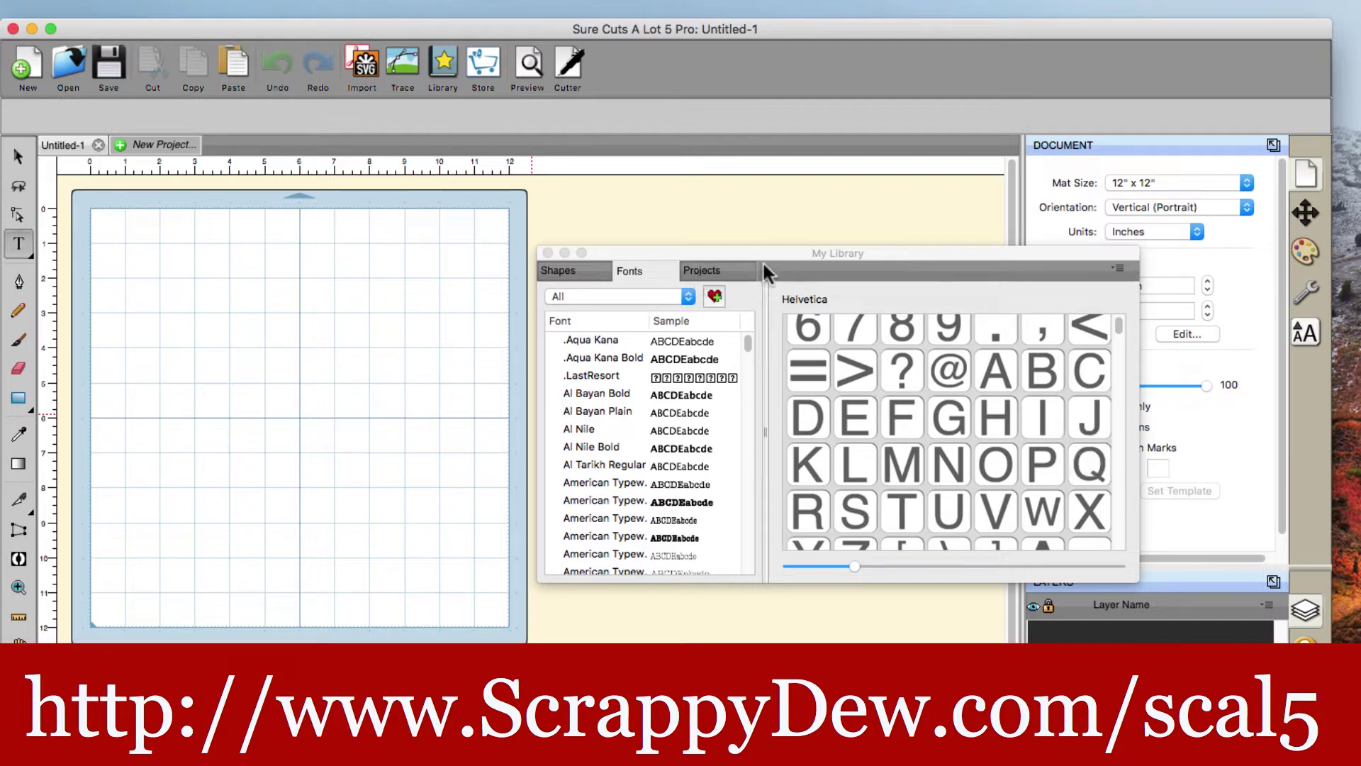
left_click(933, 251)
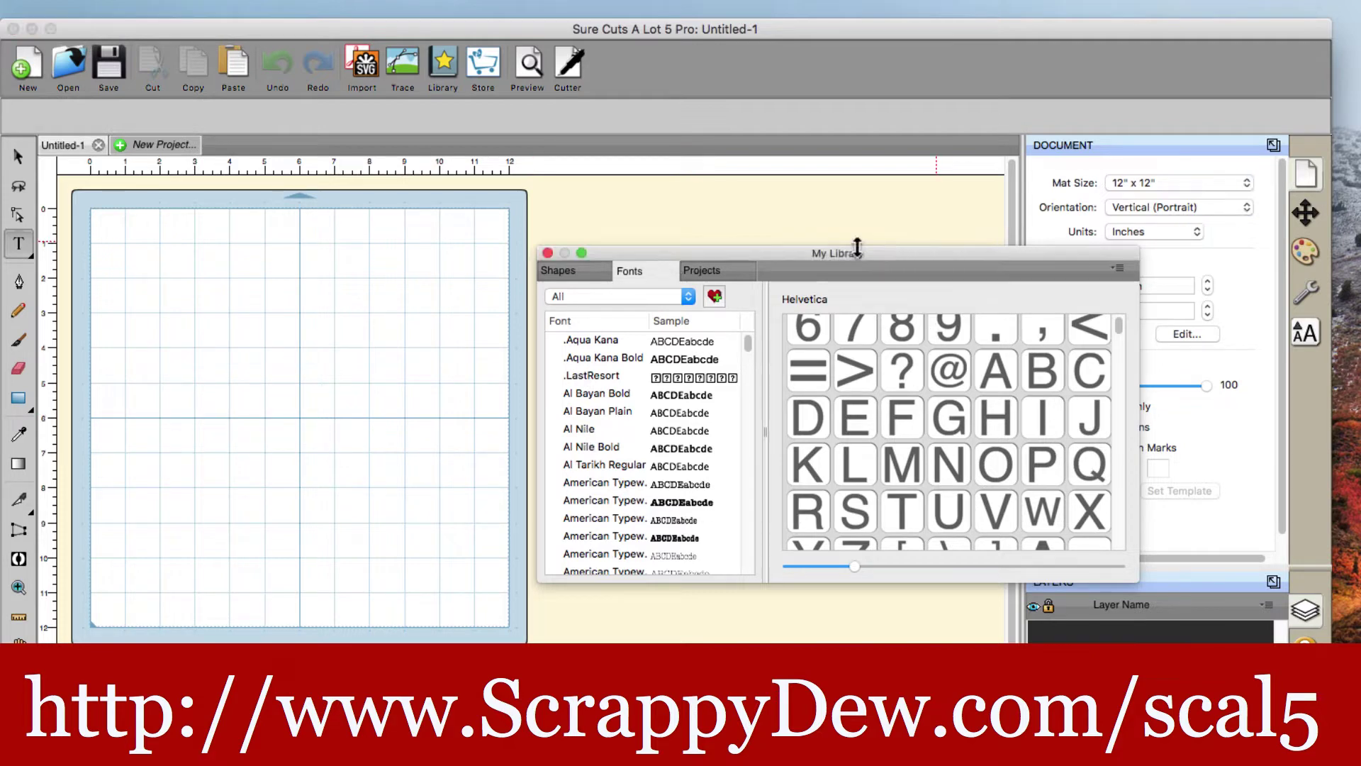
left_click(444, 62)
left_click(442, 63)
left_click(571, 278)
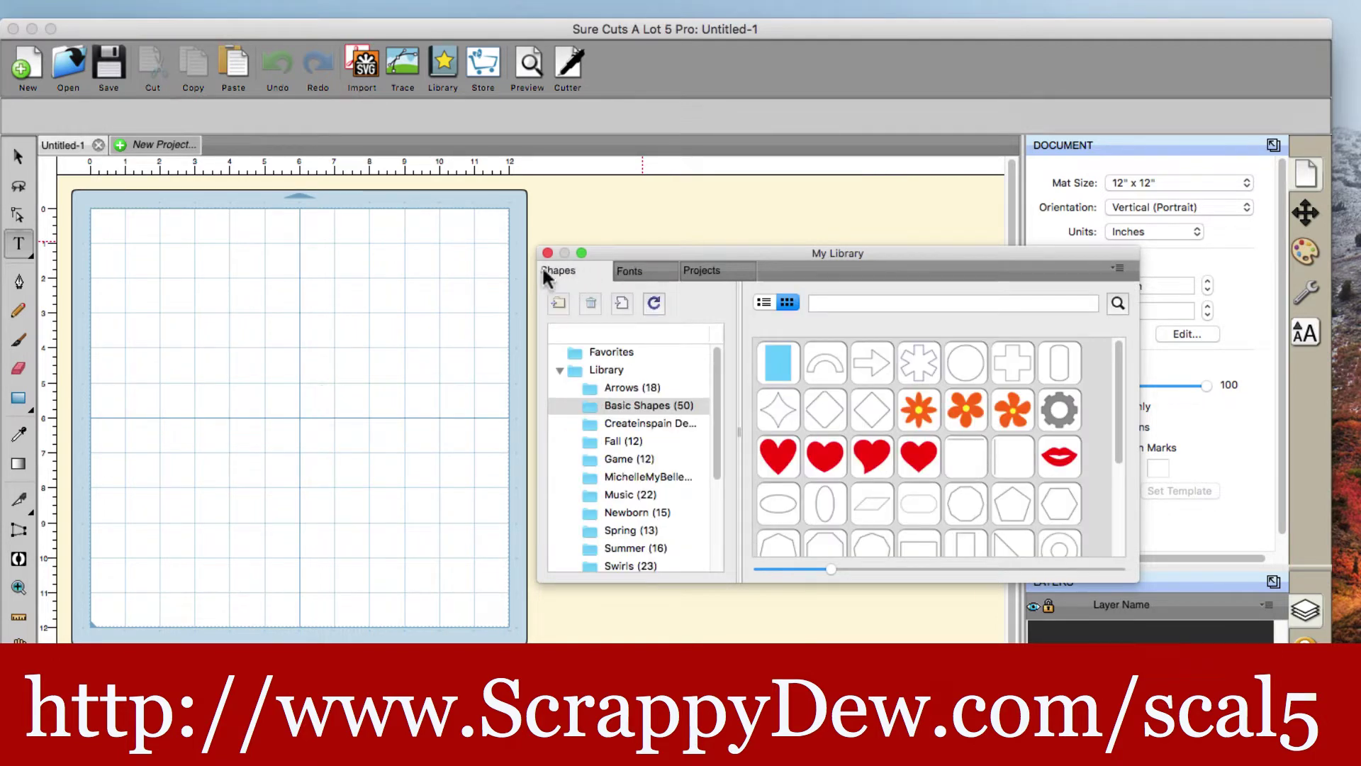
left_click(653, 270)
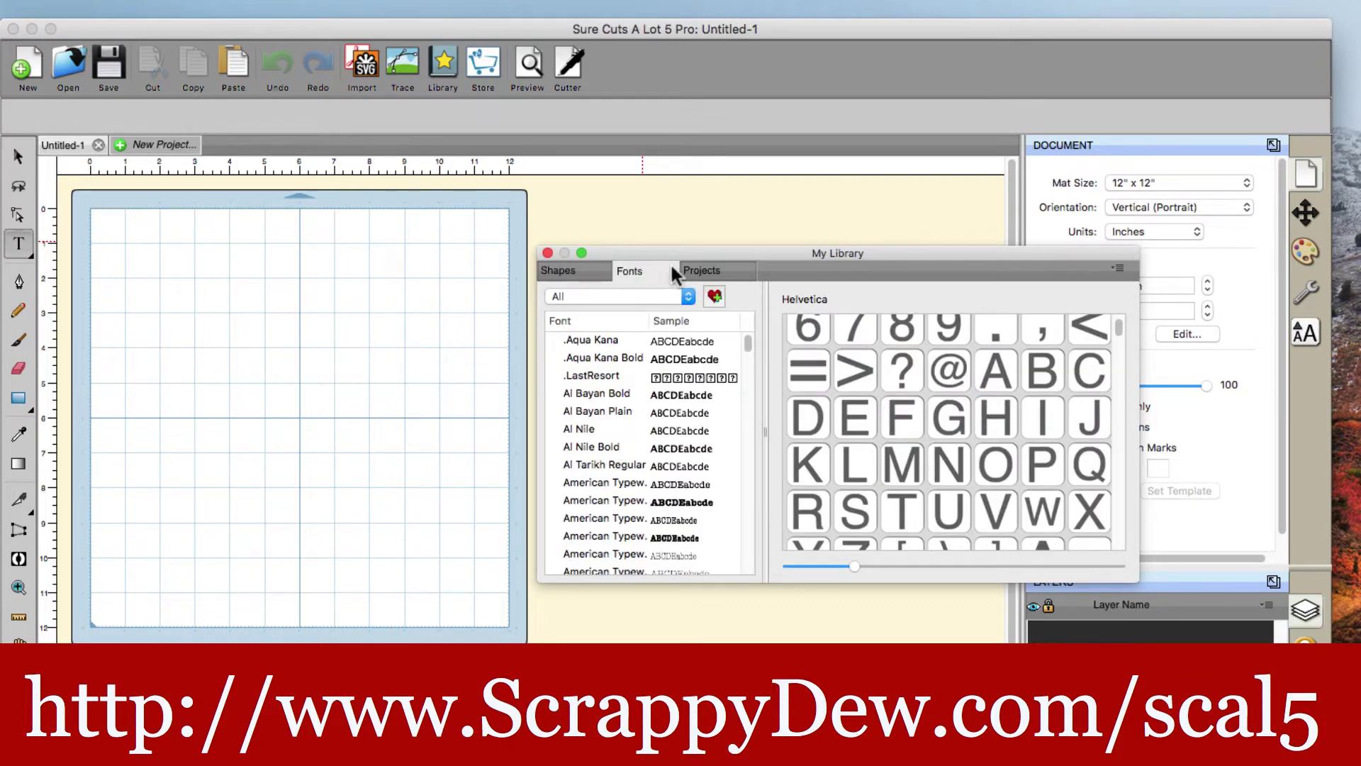
Load the font file Samantha Upright.ttf into the library, found by searching 'samantha'
left_click(1130, 270)
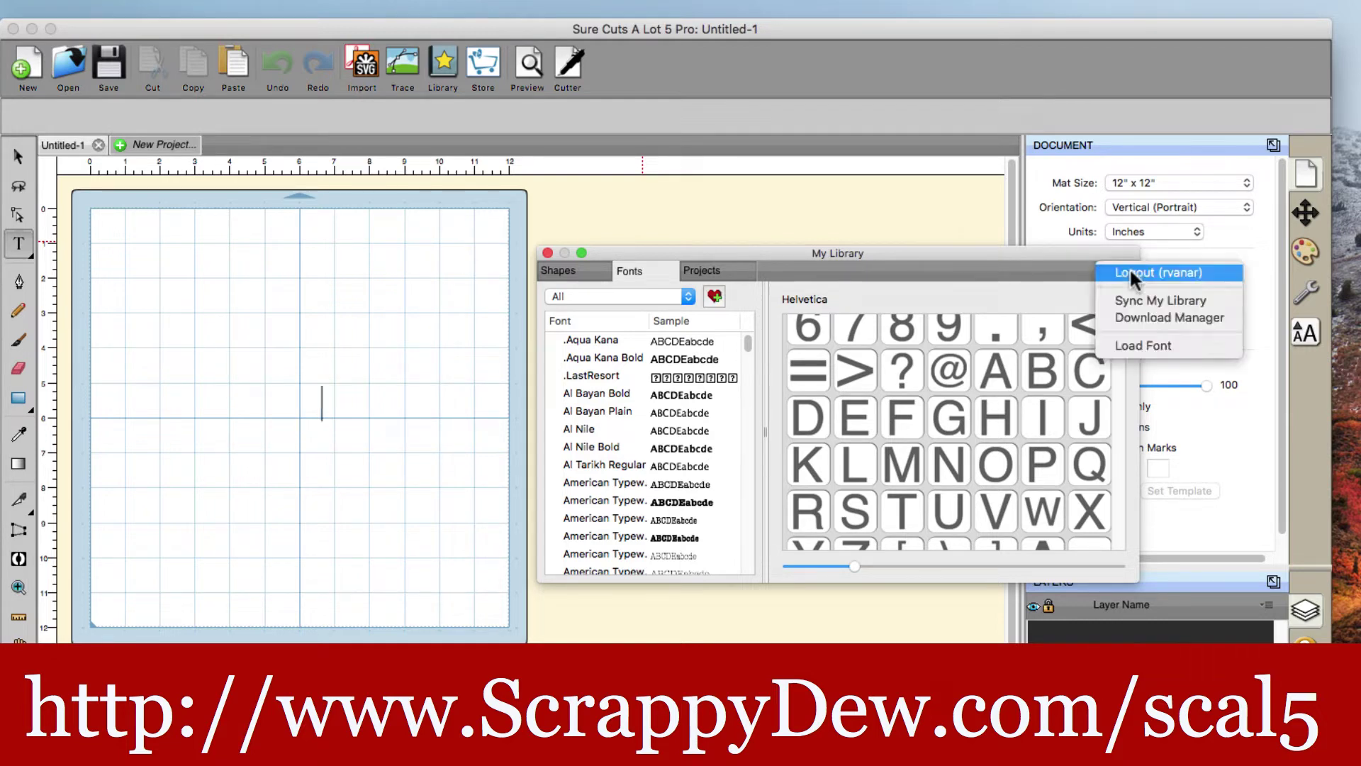
left_click(1144, 345)
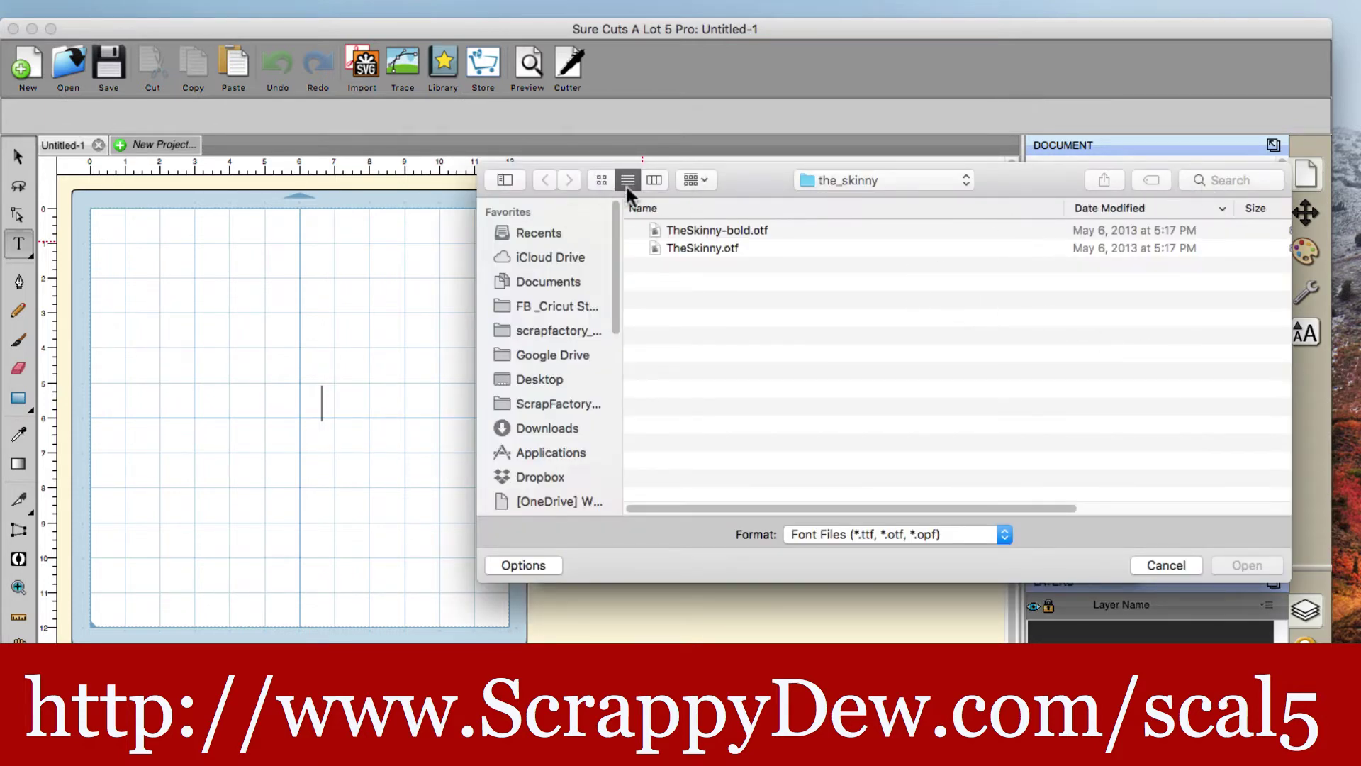
left_click(1230, 179)
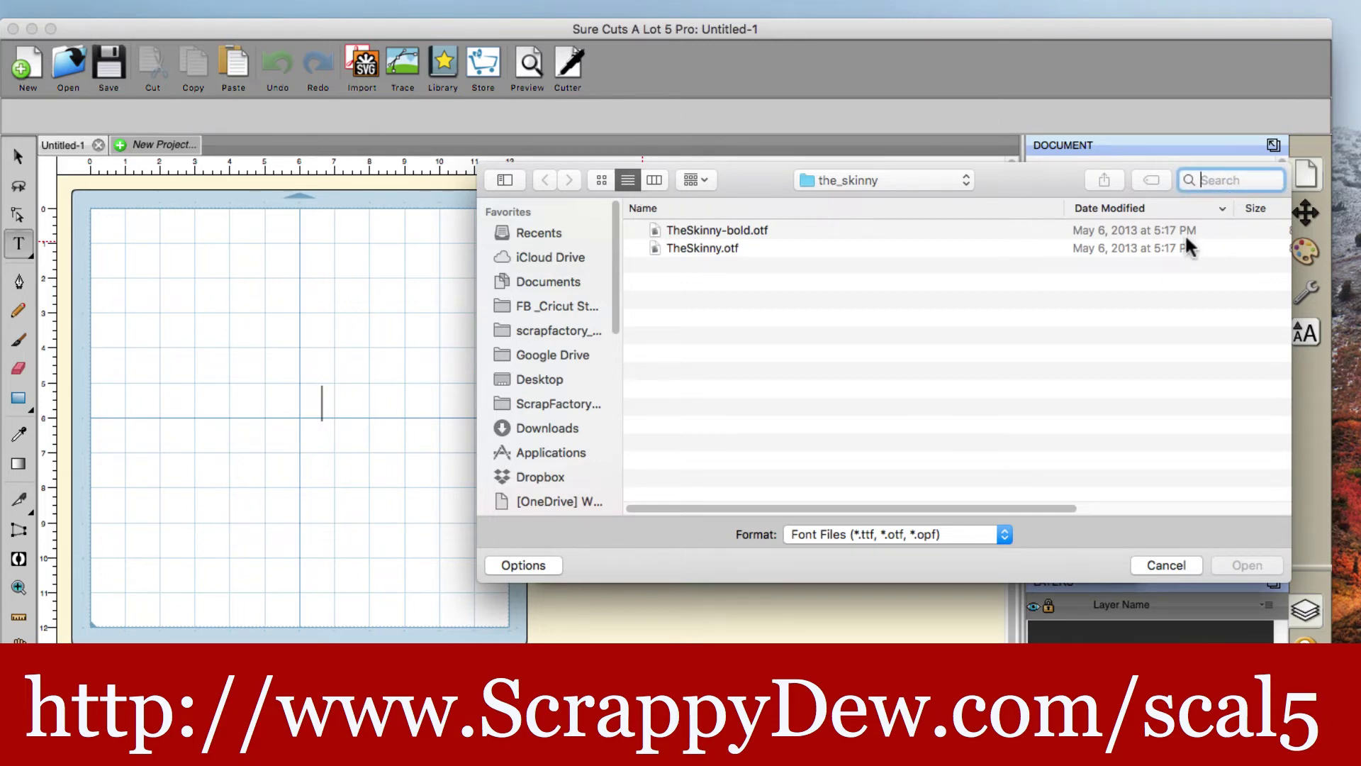
type("samantha")
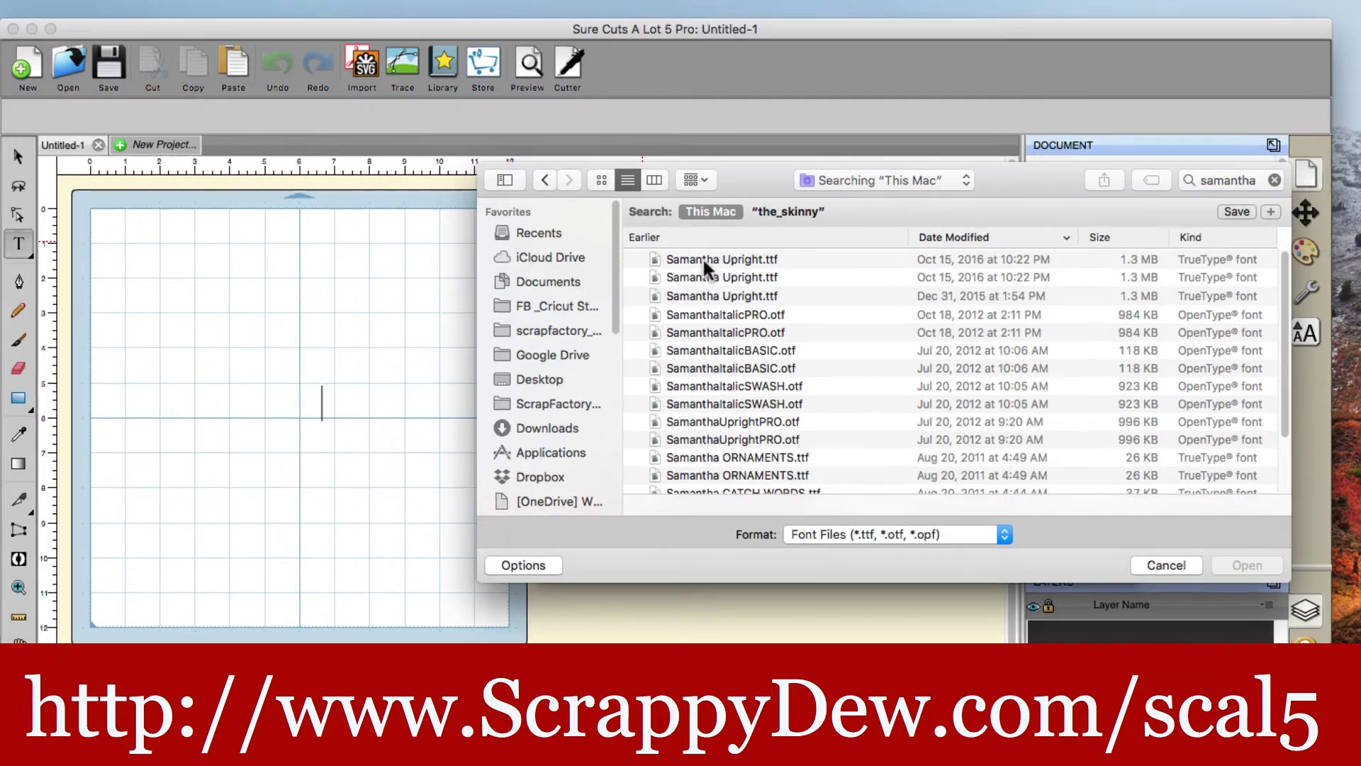
left_click(692, 258)
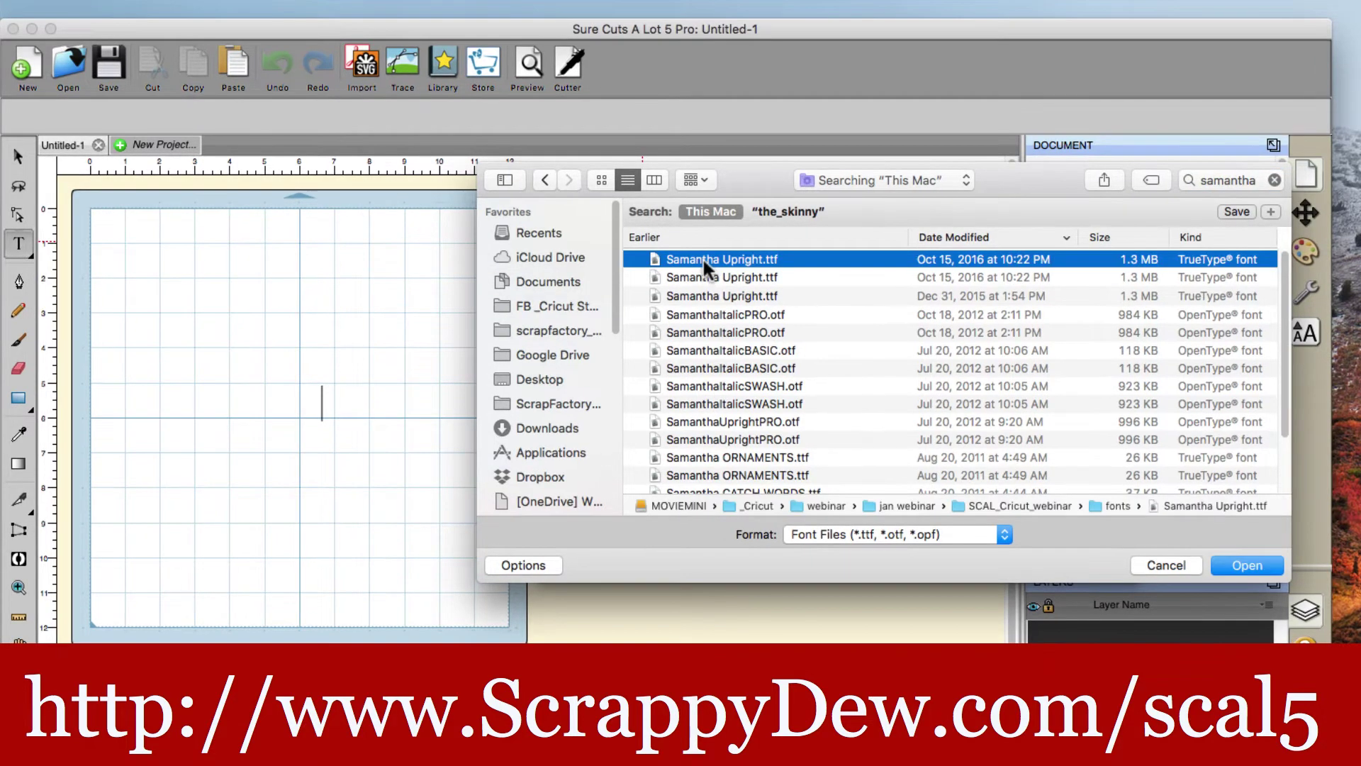
left_click(1262, 566)
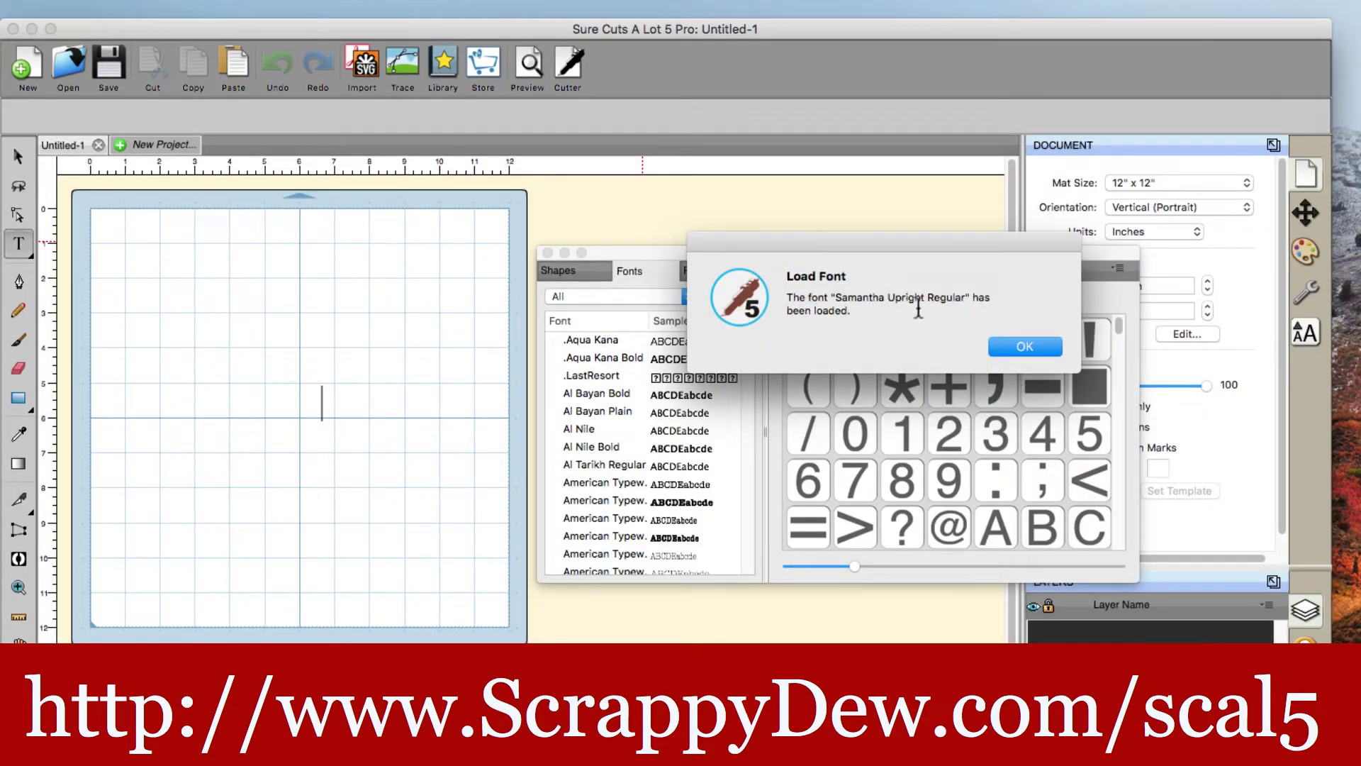
Preview Samantha Upright Regular and scroll its glyphs to the swash R and S alternates
left_click(1030, 346)
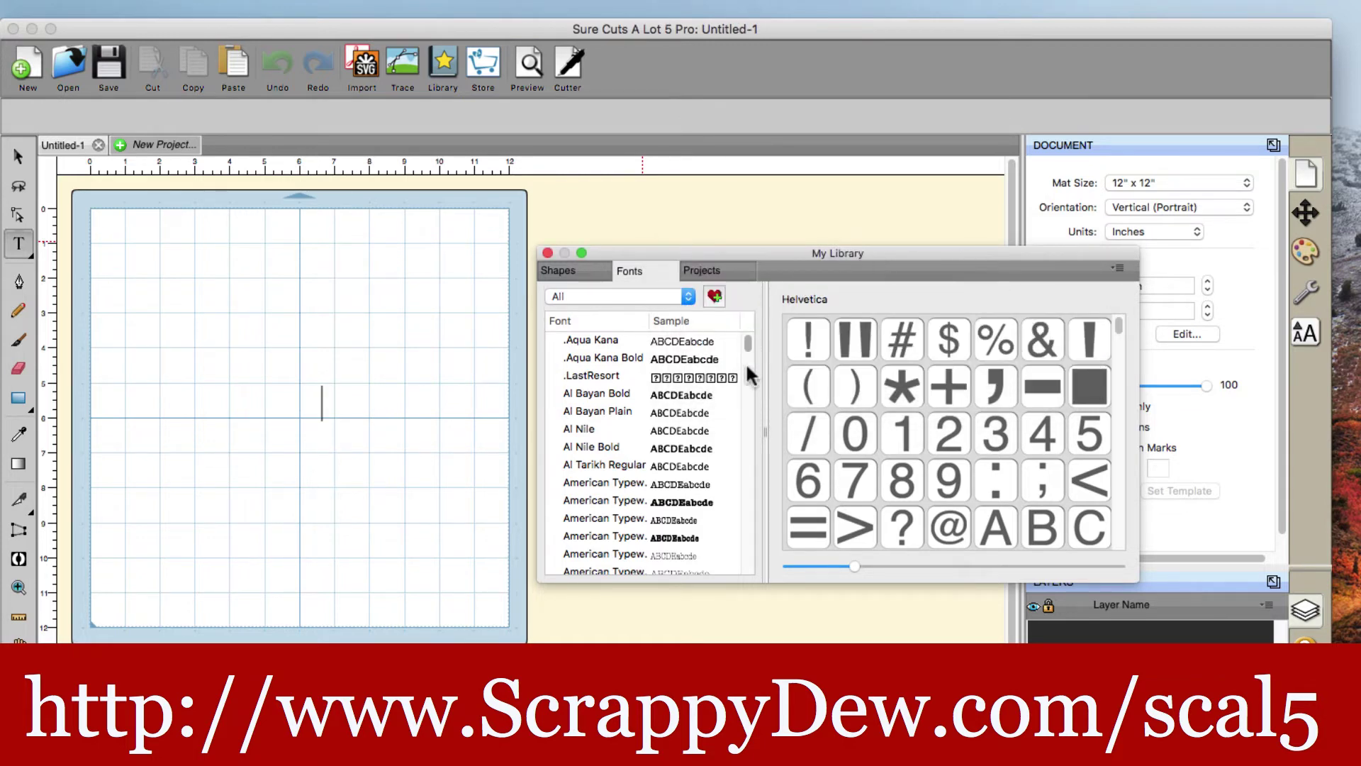
left_click_drag(749, 337, 743, 507)
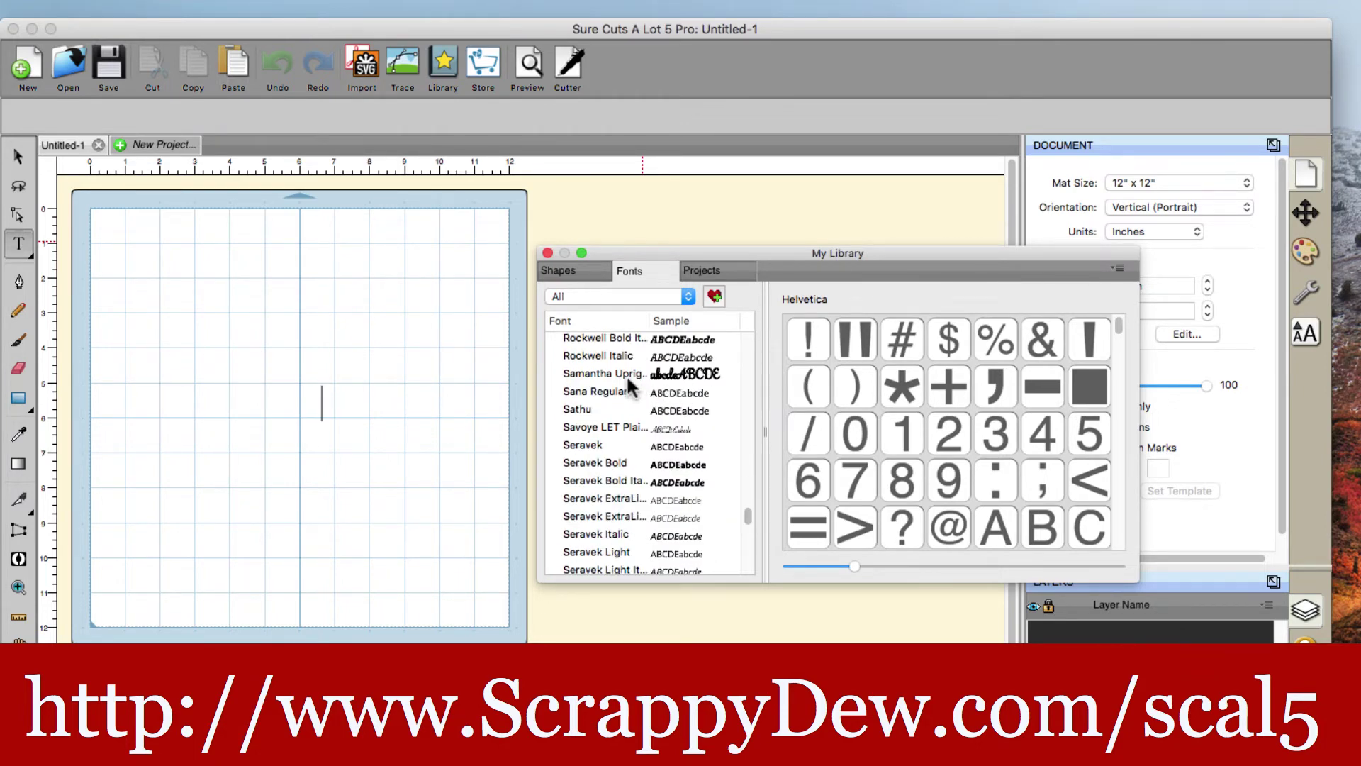
left_click(593, 372)
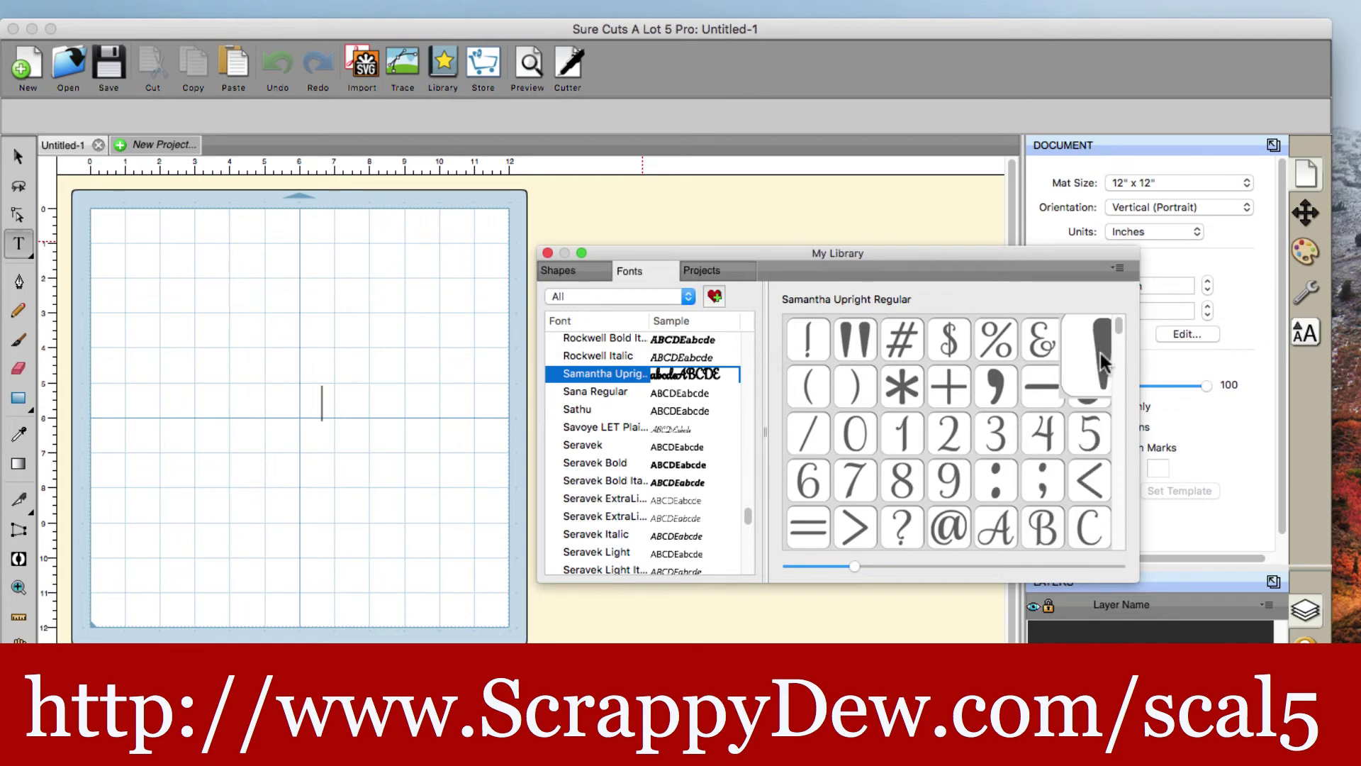
left_click_drag(1118, 334, 1132, 405)
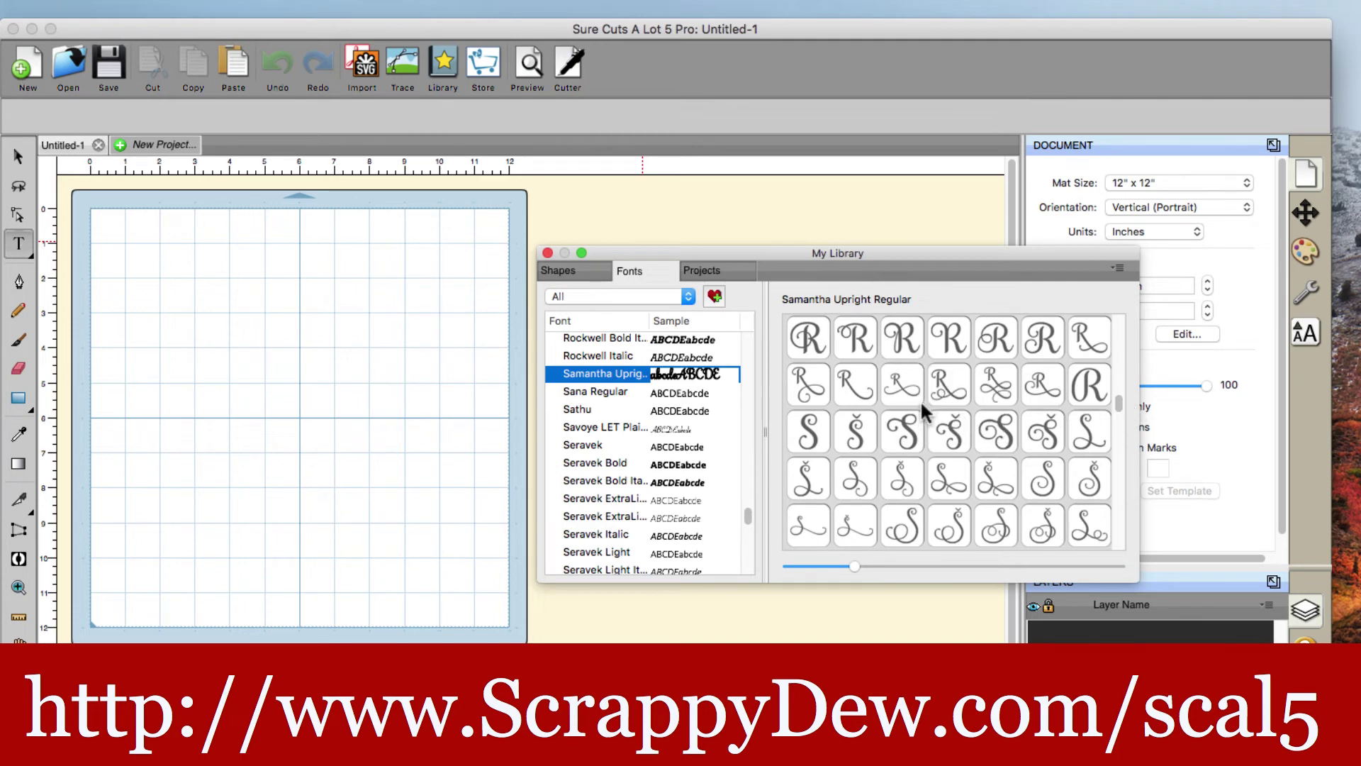
Write 'Rober' with a swash R first, then scroll the glyph grid to the t variants
left_click(950, 381)
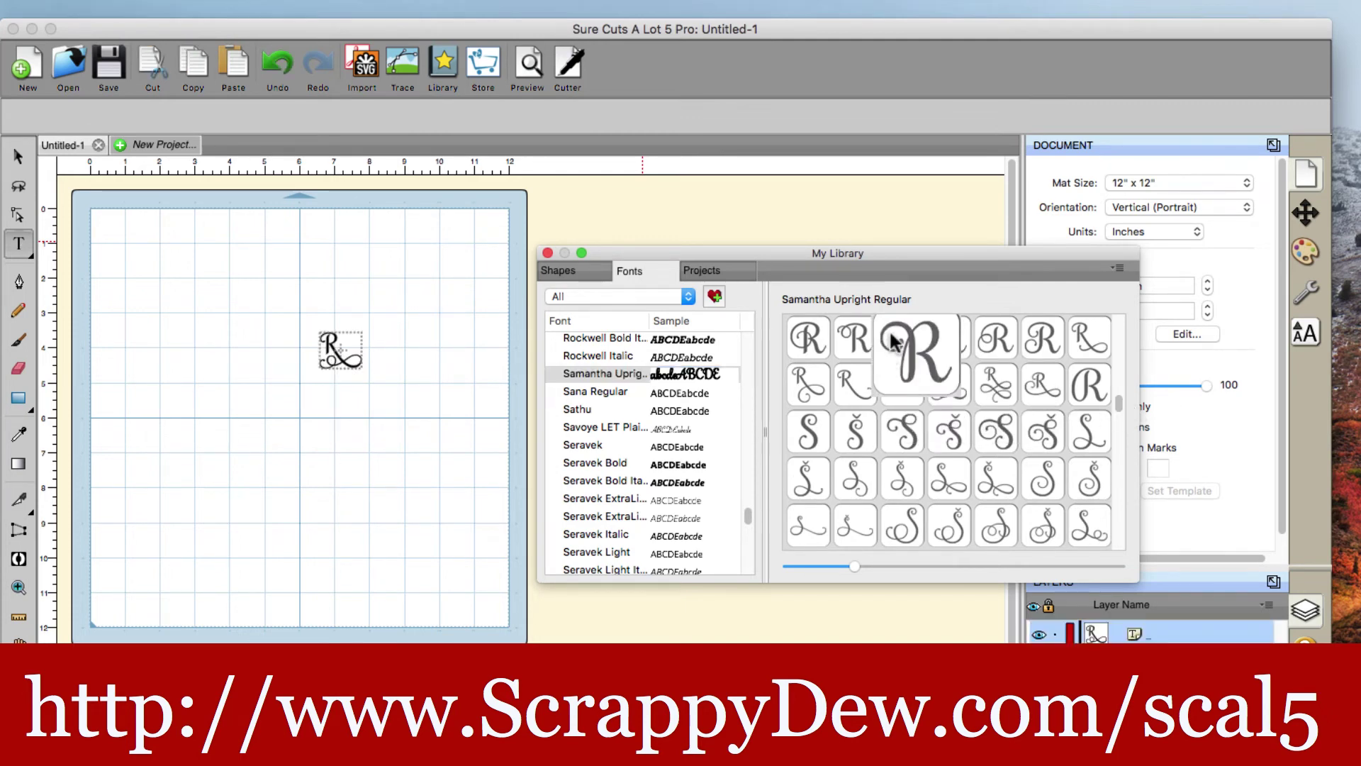
left_click(348, 361)
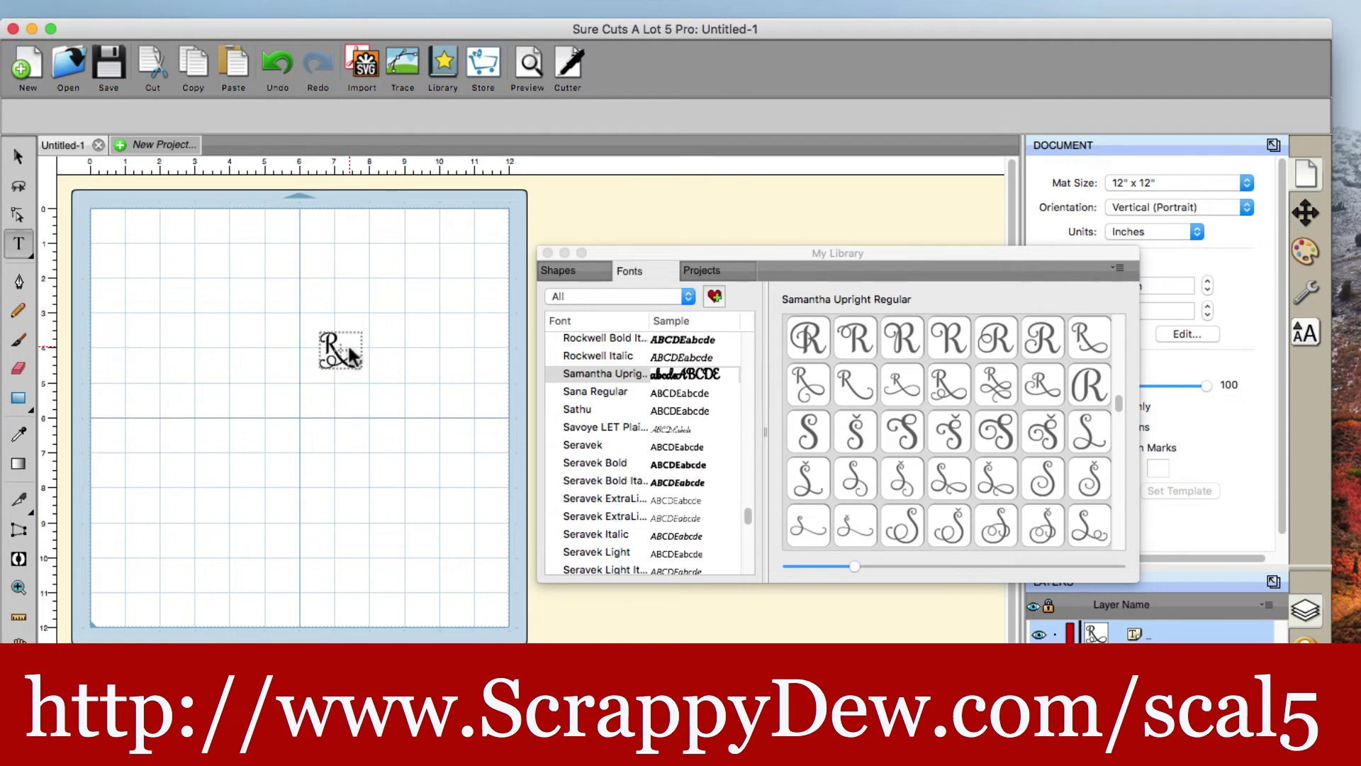
type("o")
key("BackSpace")
type("ober")
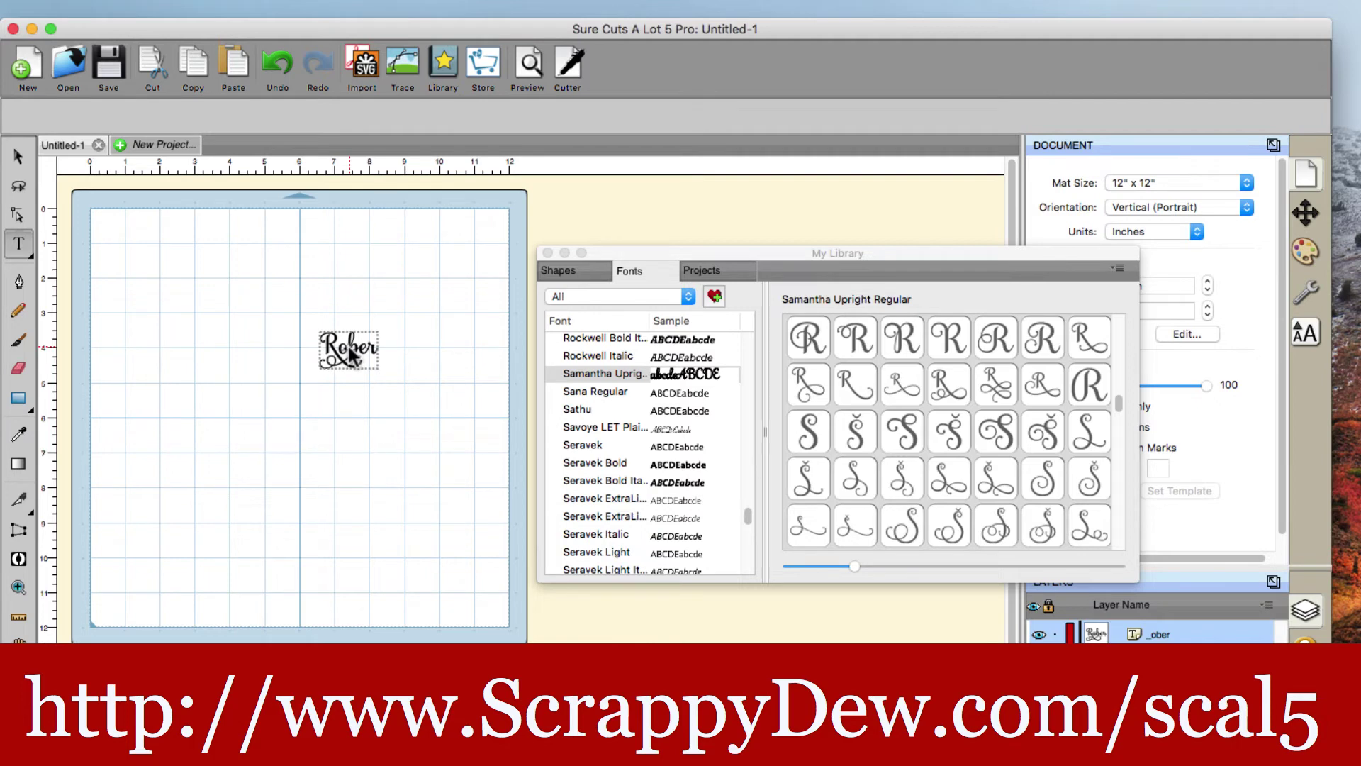
left_click(1120, 407)
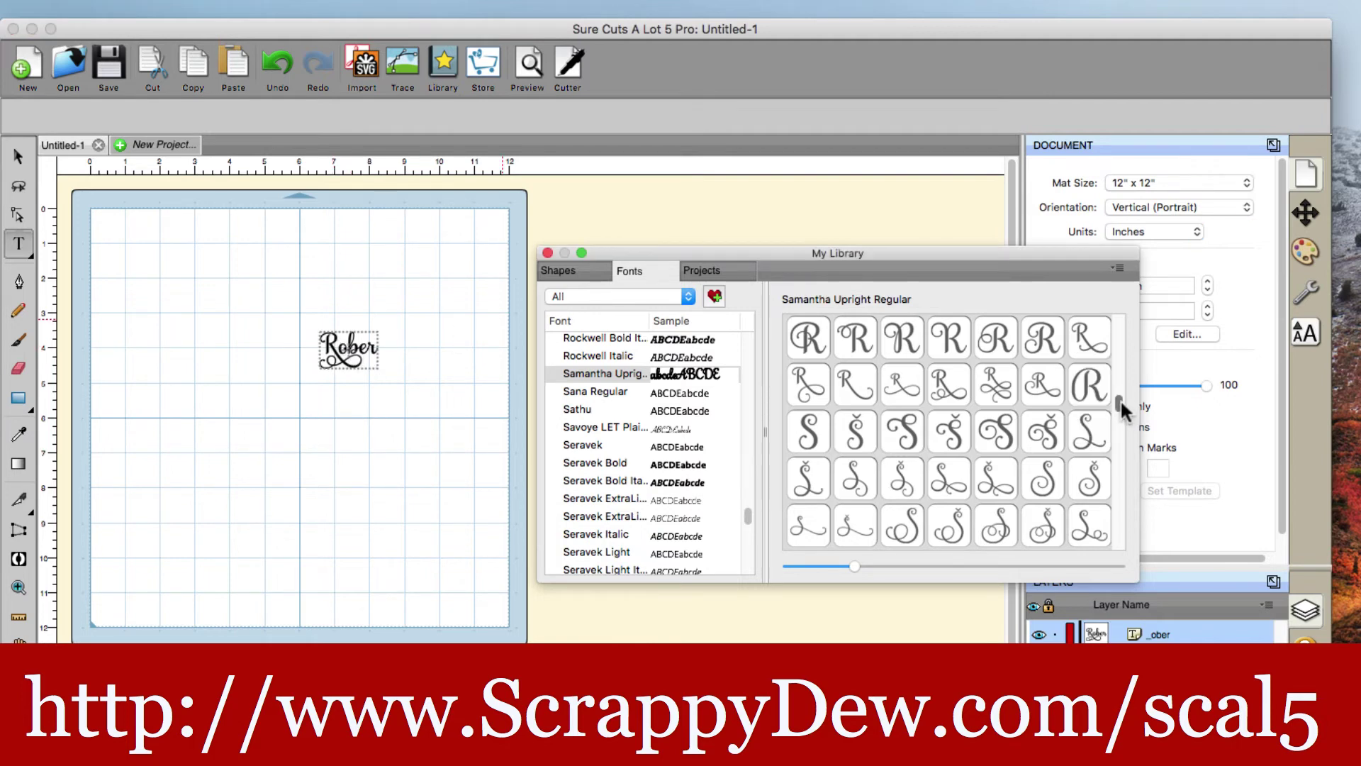
left_click_drag(1122, 401, 1130, 495)
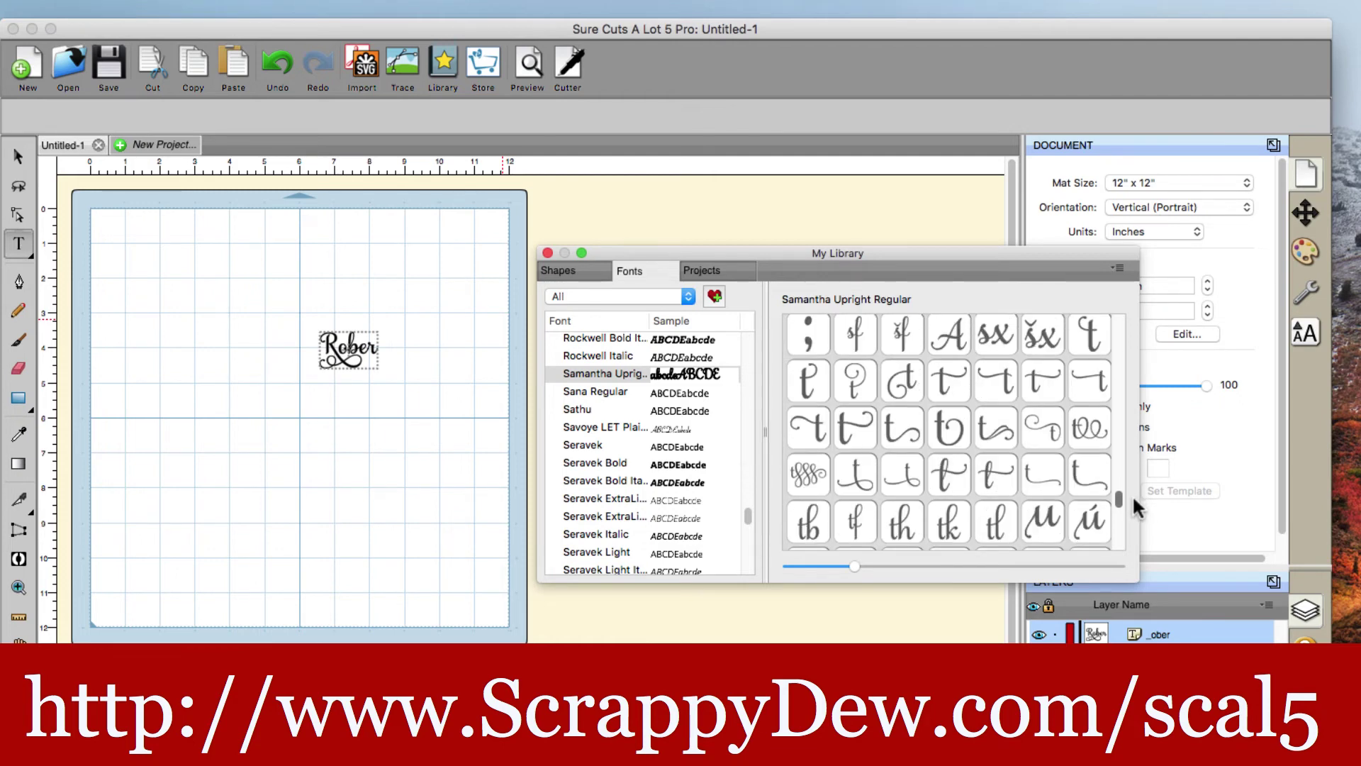
End the word with a swash t glyph, then select 'Robert' and enlarge it toward the upper left
mouse_move(895, 484)
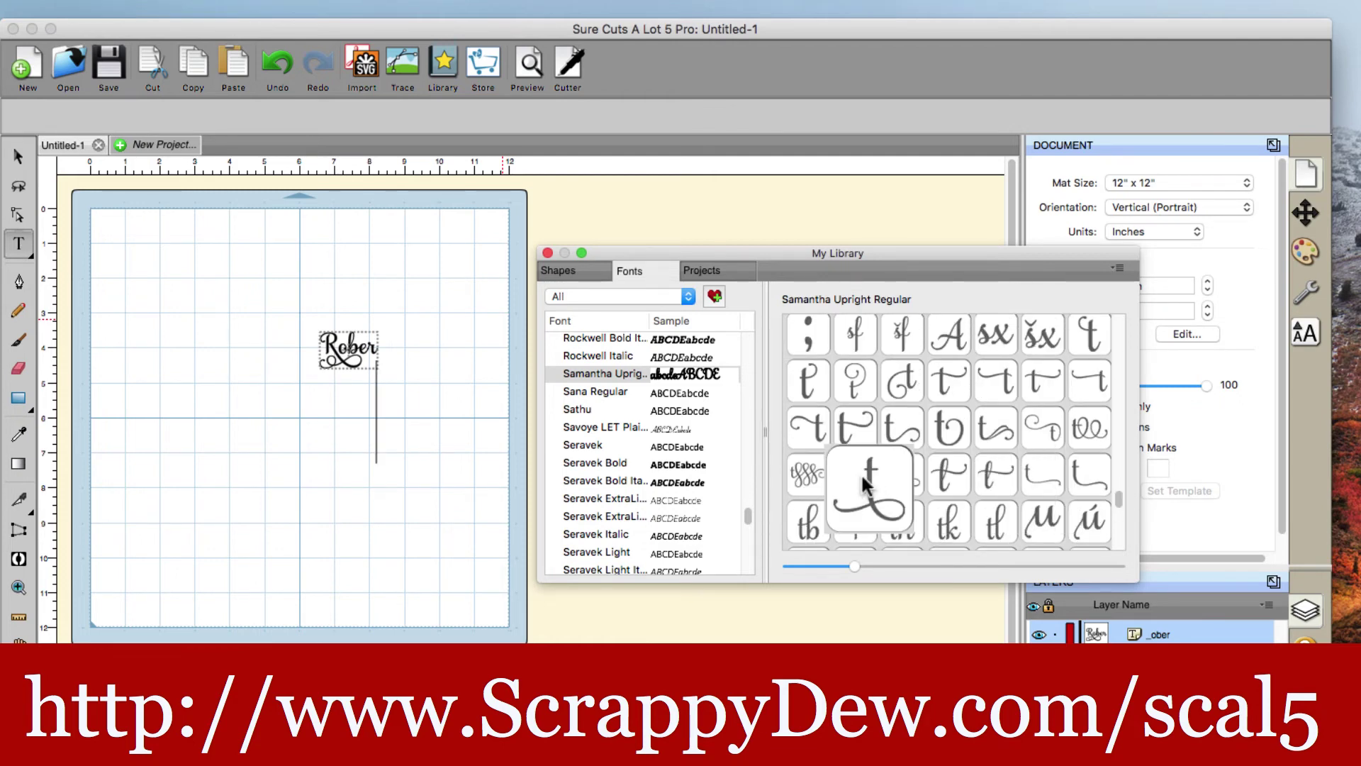
double_click(862, 475)
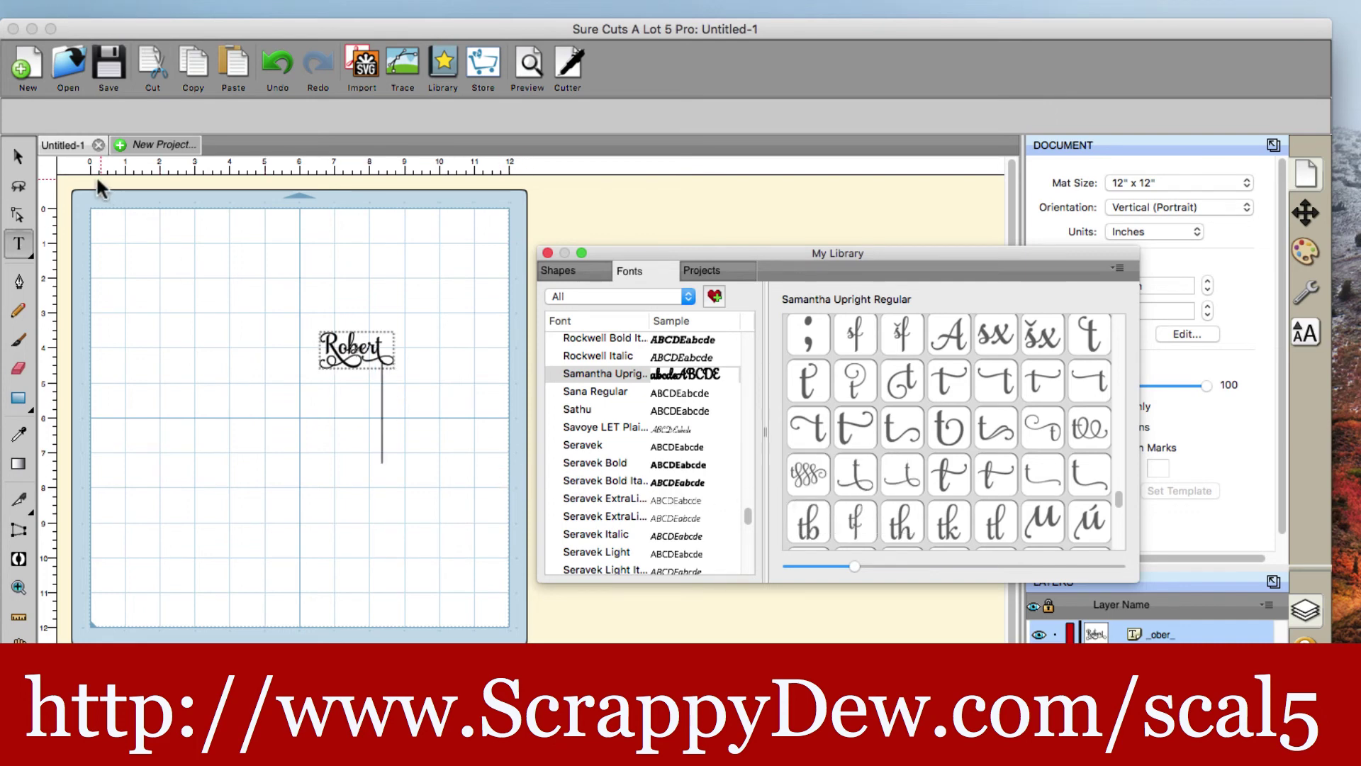
left_click(18, 157)
left_click_drag(238, 263, 508, 441)
left_click_drag(492, 390, 341, 317)
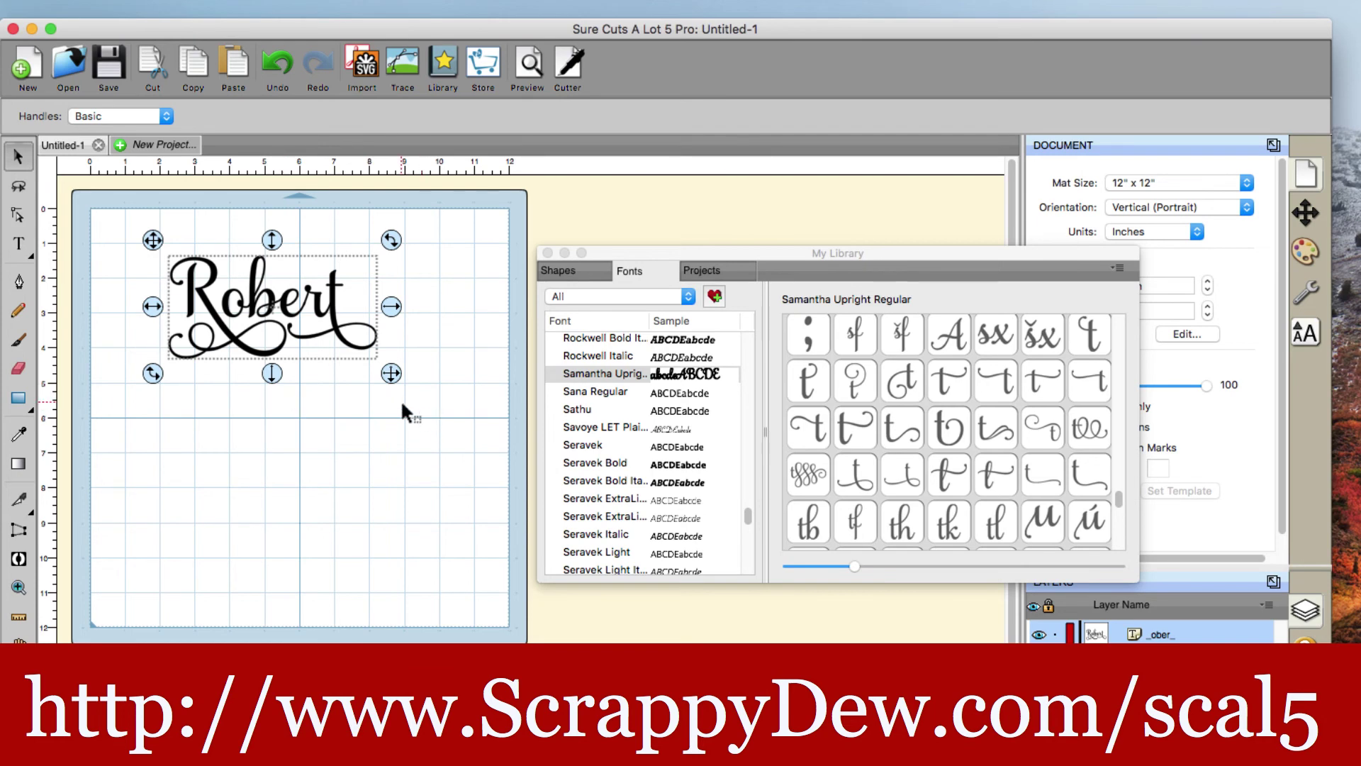
Close the font library and turn on Weld for 'Robert' in the Style panel
left_click(1310, 293)
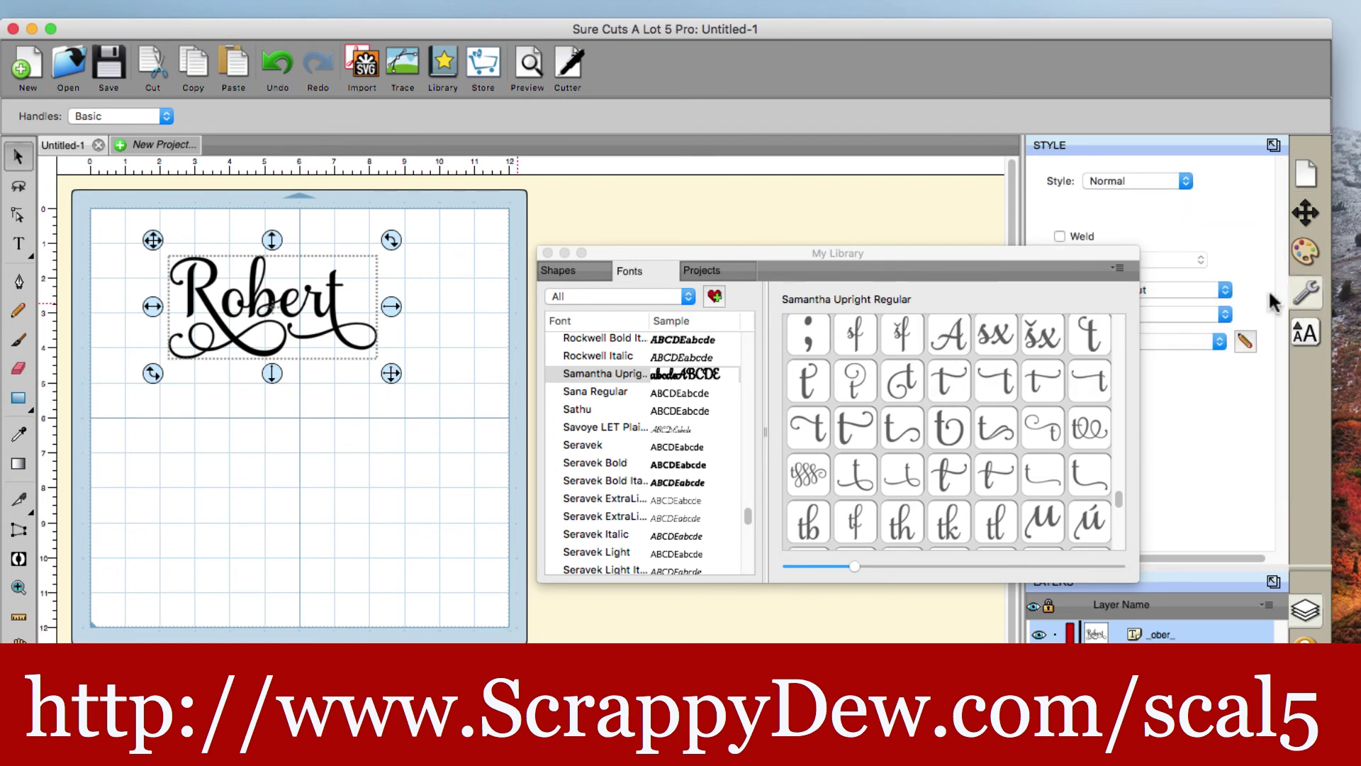
left_click(547, 252)
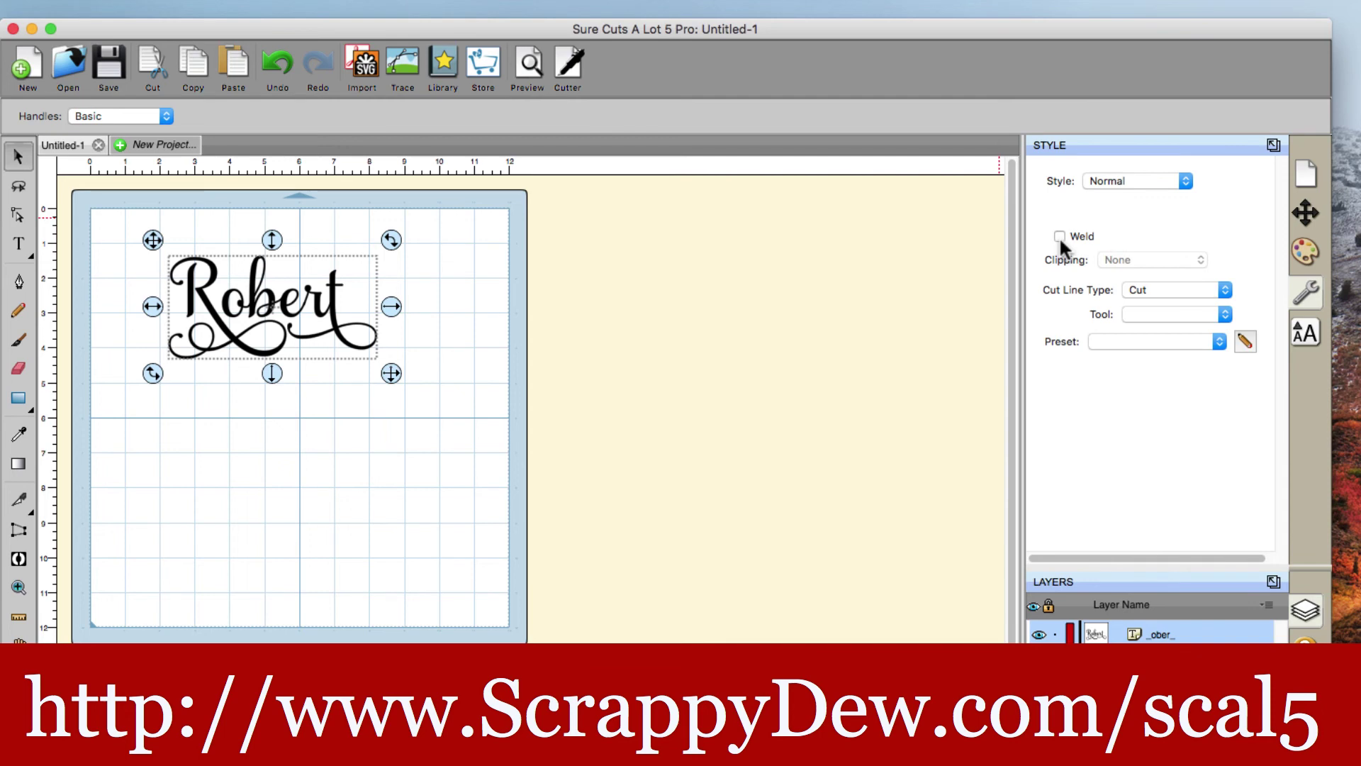
left_click(255, 310)
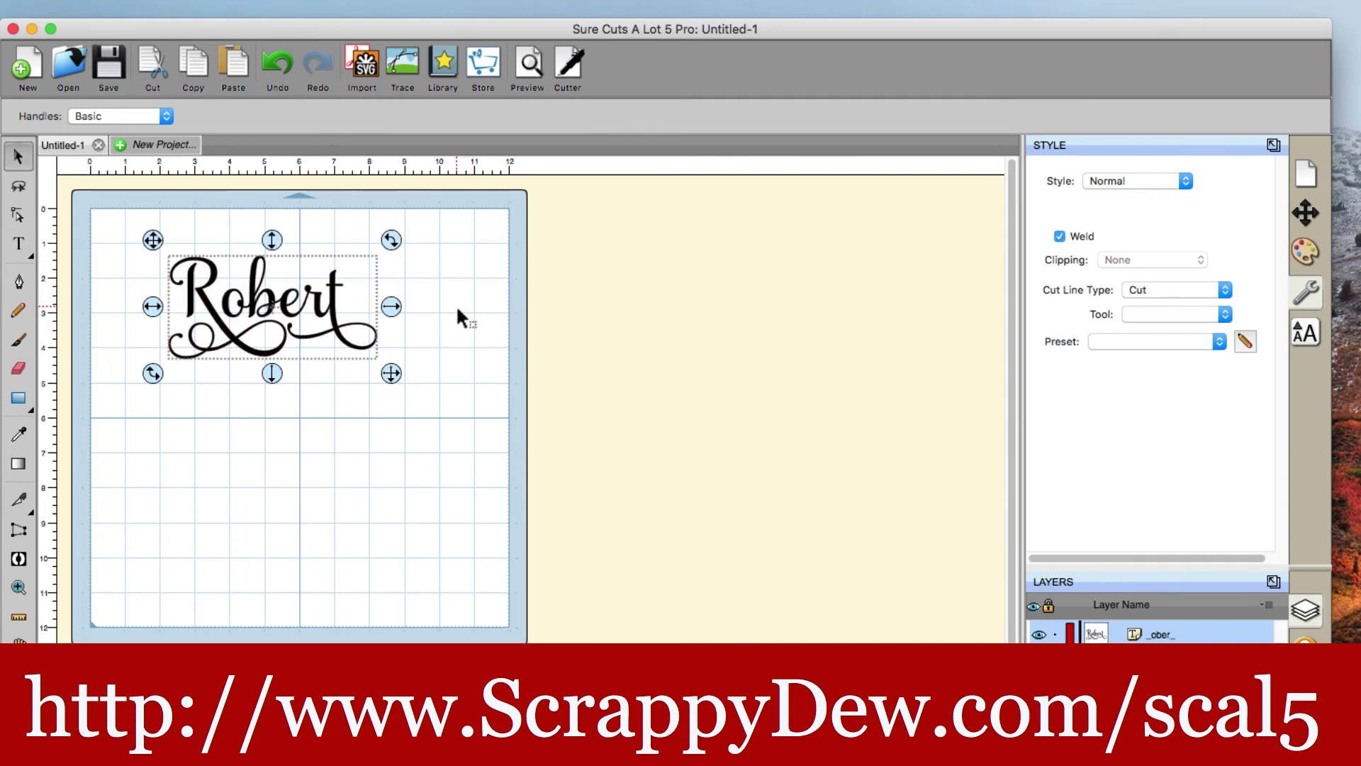